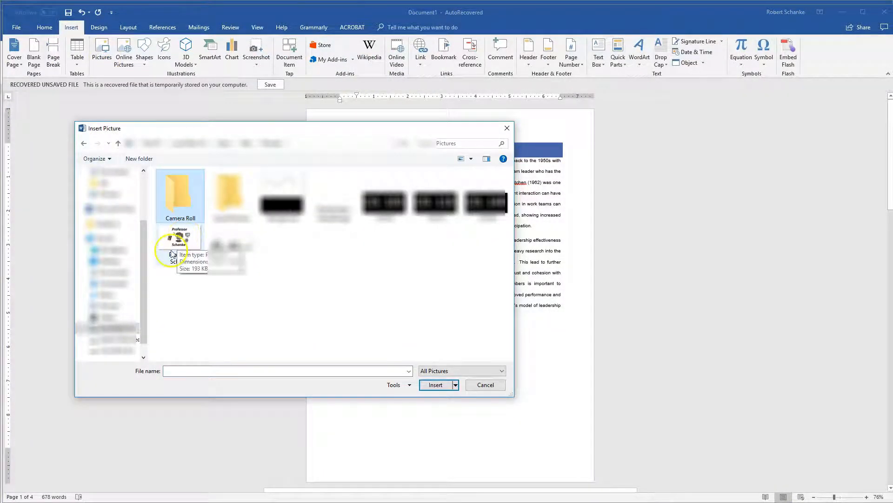
- Insert the professor logo picture from the Pictures folder after the text on the Leadership Roles page
click(186, 245)
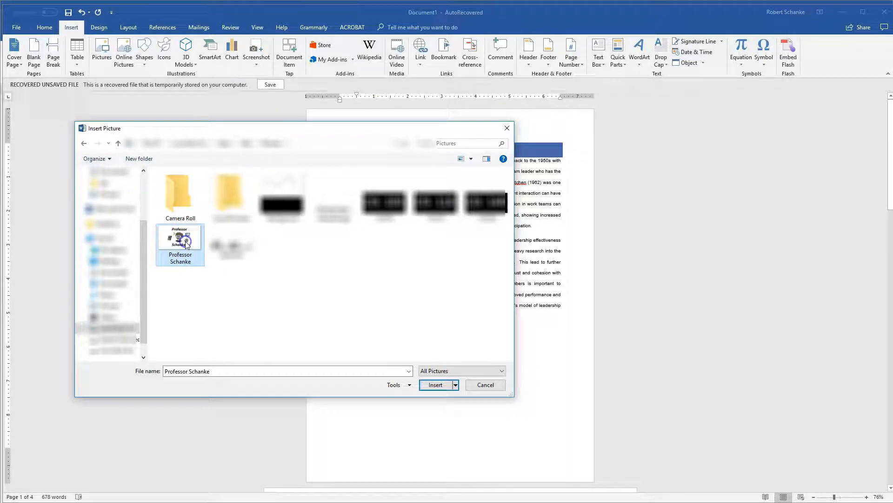
click(436, 386)
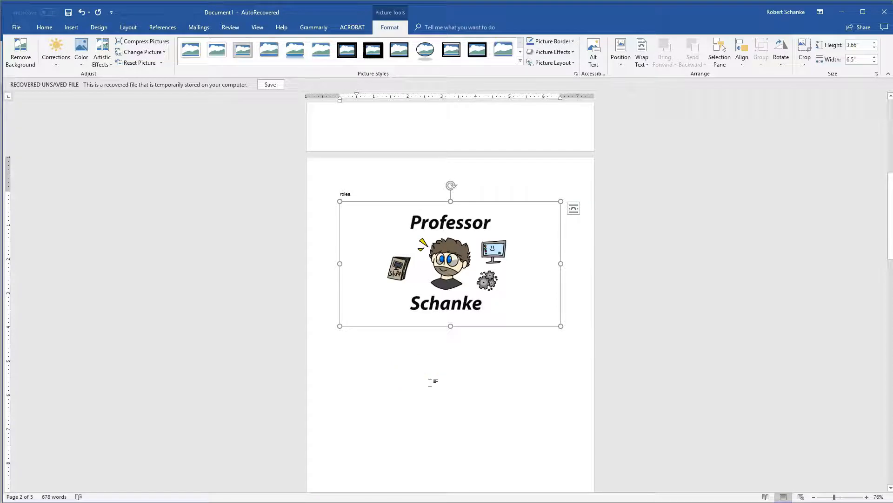
scroll(430, 383, up, 8)
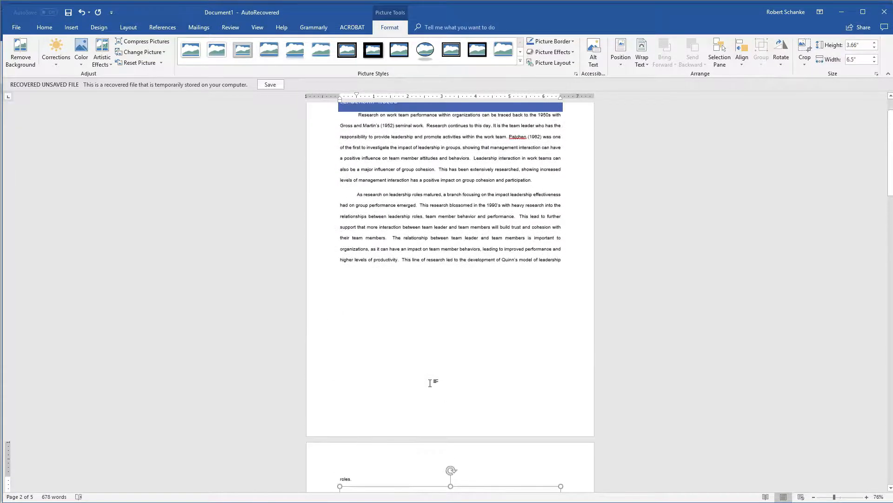
scroll(430, 383, down, 6)
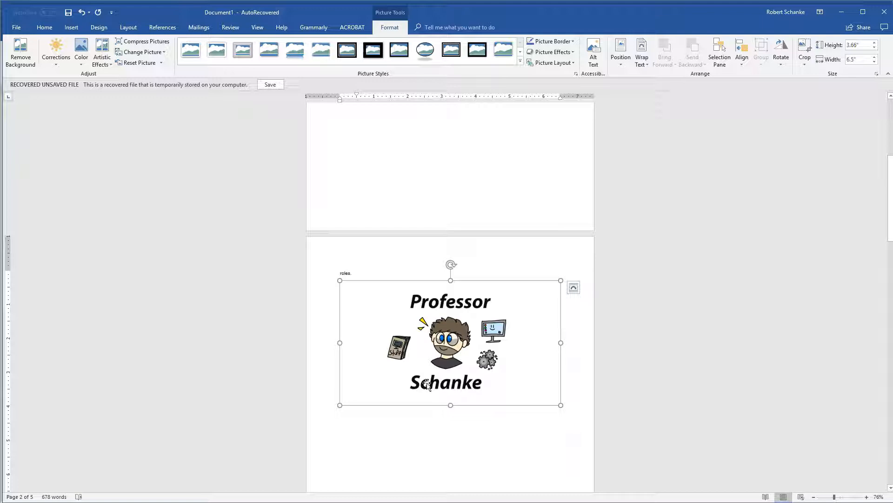
- Shrink the inserted picture proportionally to about 3.42" wide by 1.93" high
click(458, 299)
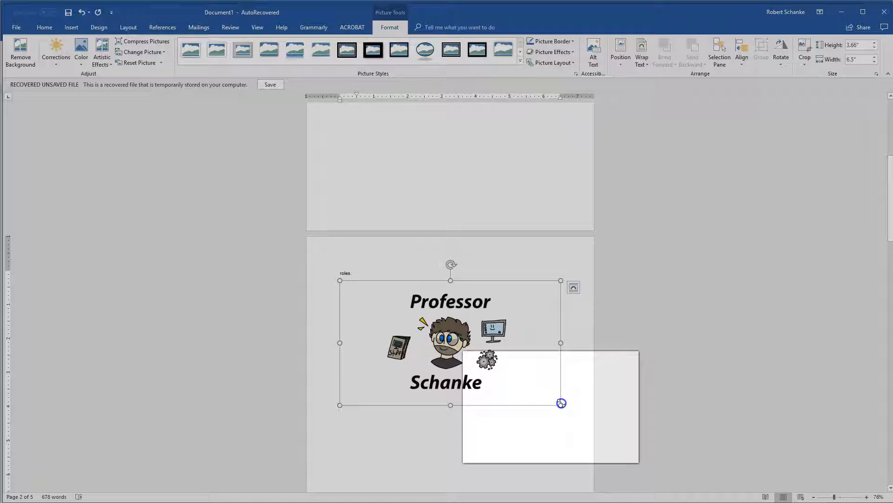
drag(561, 403, 456, 335)
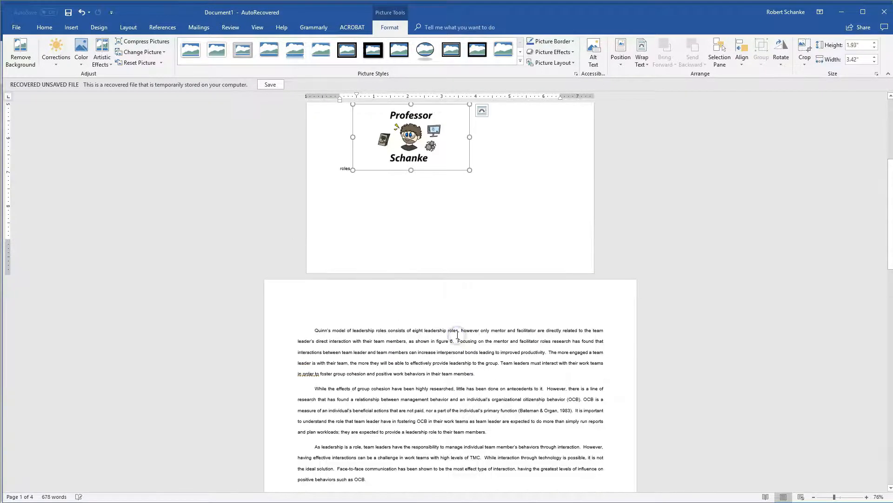
scroll(459, 335, up, 5)
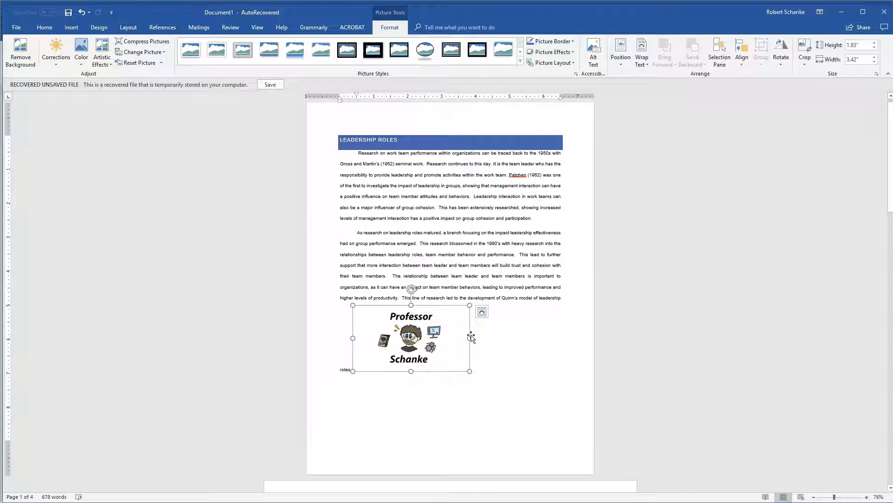
- Try stretching the picture to about 6.82" wide and separately to about 3.95" high, undoing each resize
drag(471, 337, 586, 336)
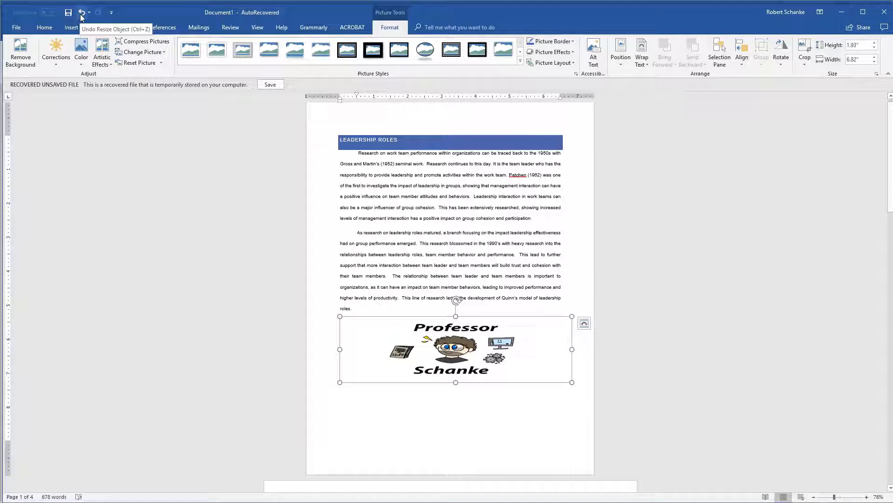
click(82, 13)
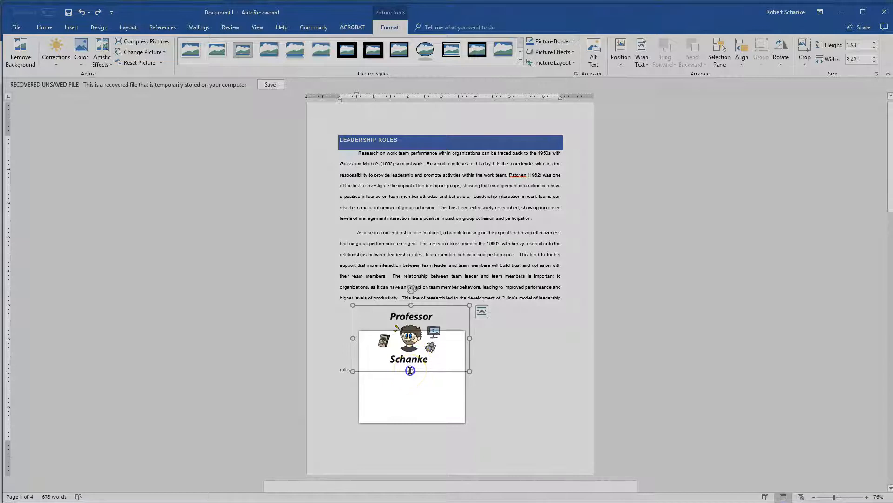
drag(410, 371, 410, 439)
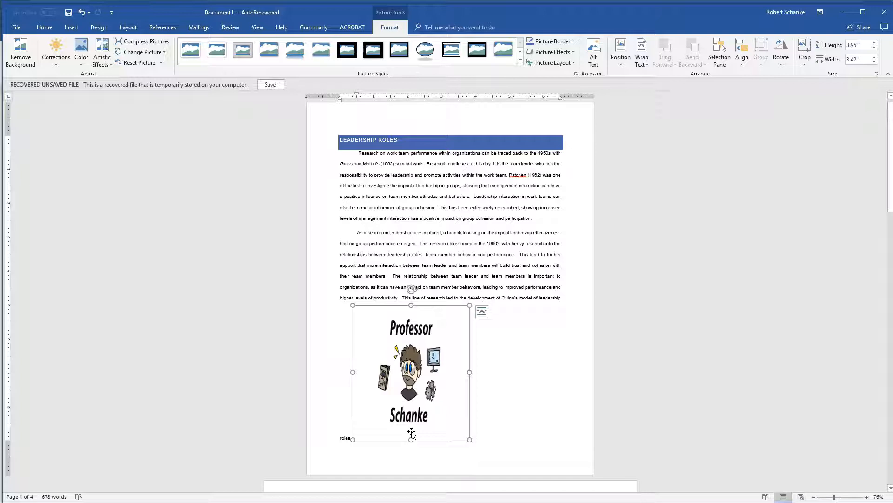
key(ctrl+z)
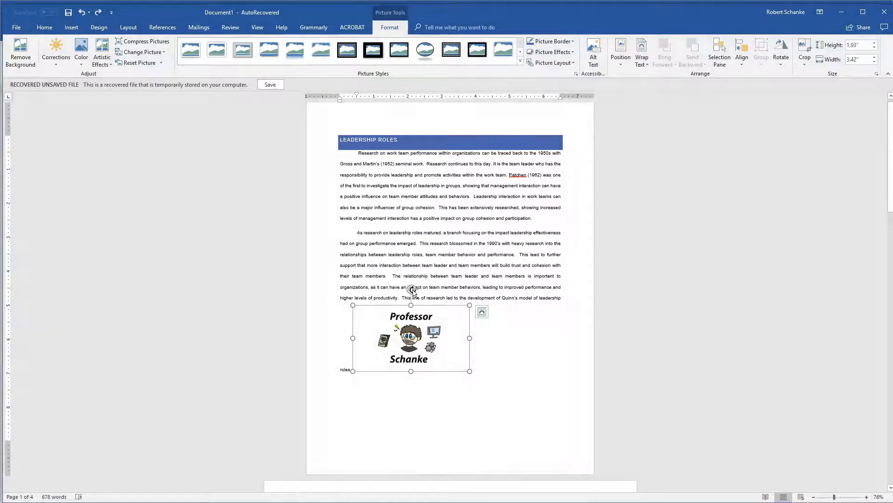
- Try rotating the picture and look at its text-wrapping layout options
mouse_move(412, 290)
mouse_down()
mouse_move(487, 292)
mouse_move(493, 321)
mouse_move(477, 328)
mouse_move(473, 378)
mouse_move(428, 410)
mouse_move(365, 356)
mouse_move(386, 311)
mouse_move(412, 307)
mouse_up()
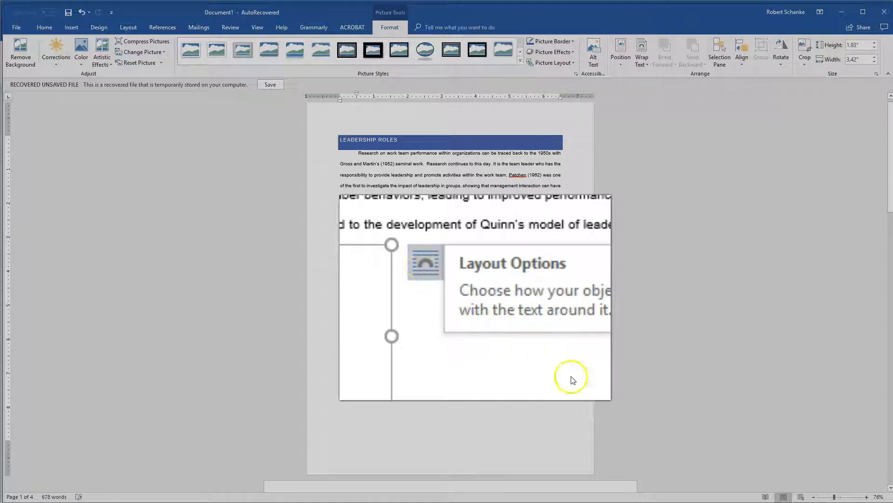
click(476, 306)
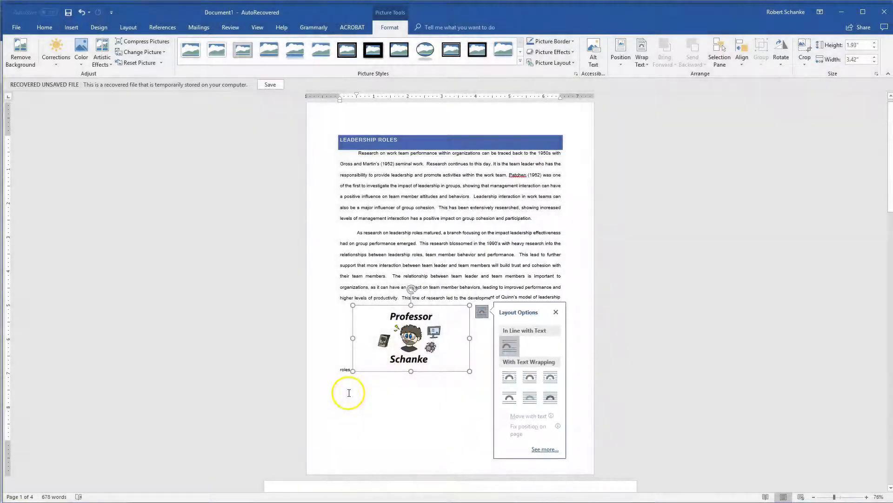
click(433, 297)
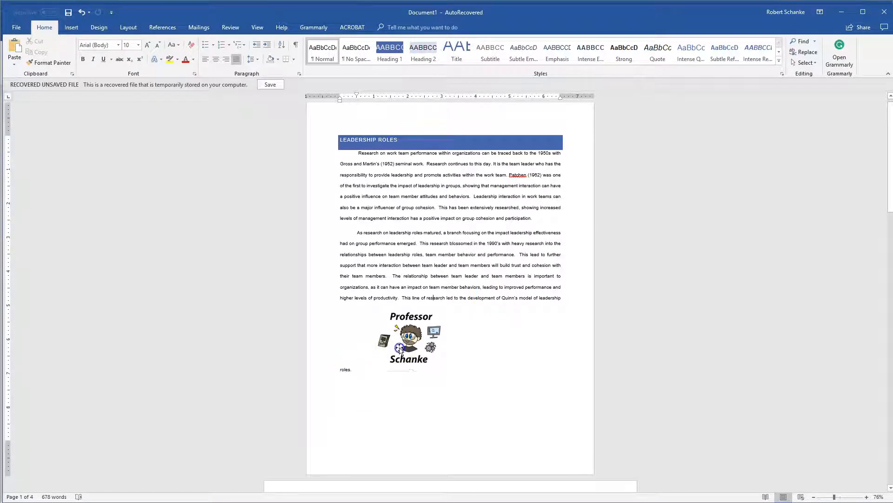
- Move the inline picture into the second paragraph, directly after the sentence ending "their team members."
click(361, 358)
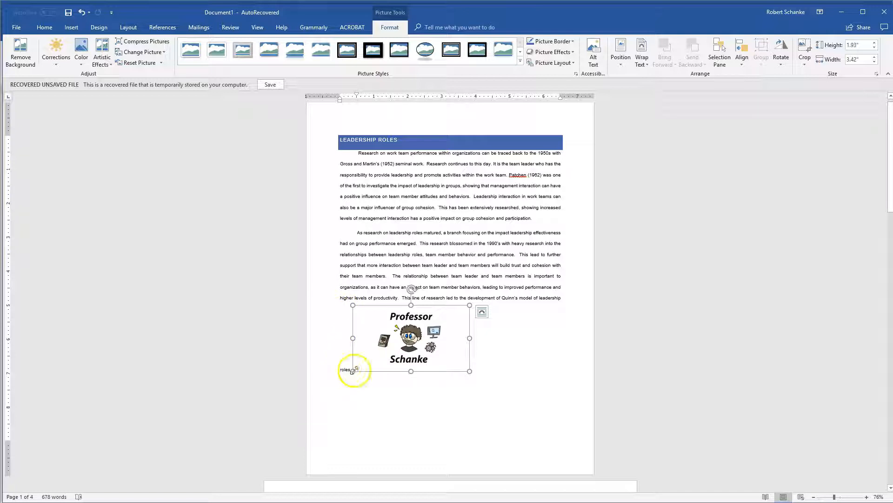
drag(412, 345, 414, 339)
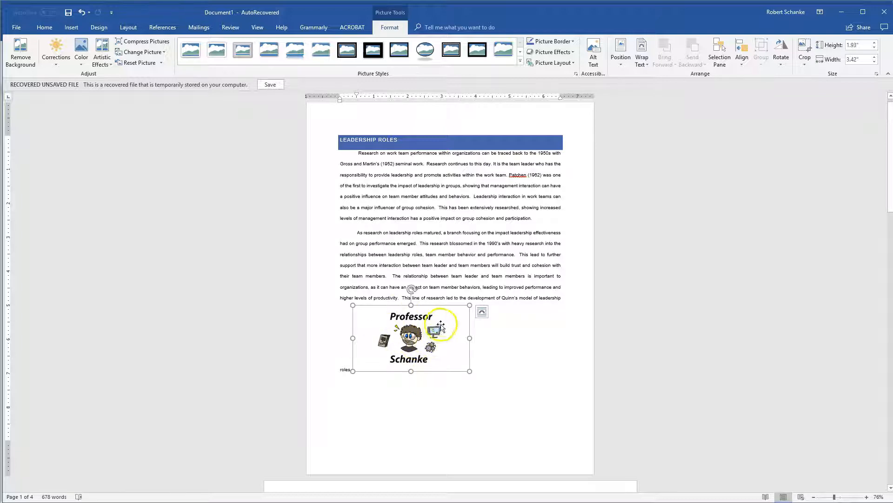
drag(413, 336, 389, 274)
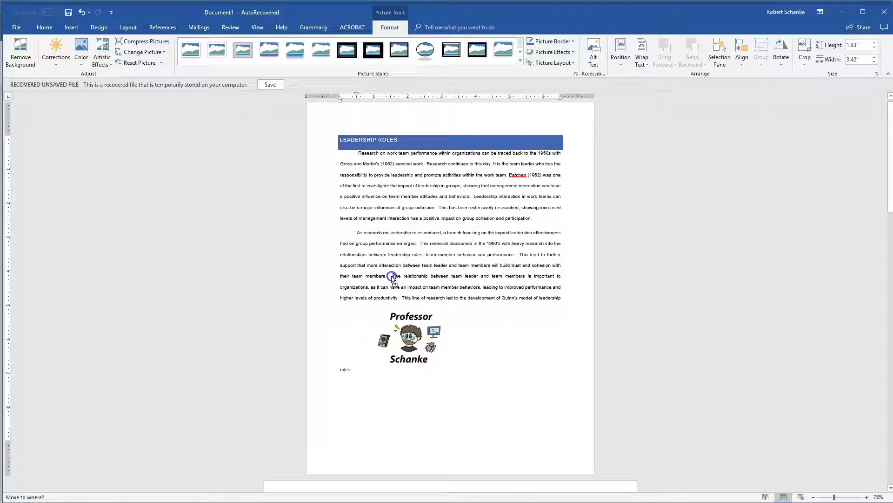
drag(392, 277, 391, 277)
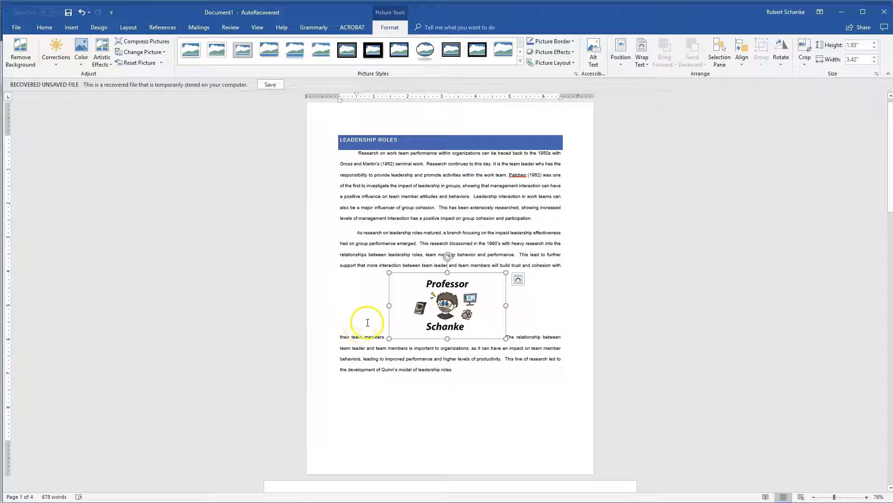
- Apply Square text wrapping to the picture and move it up, centred within the second paragraph
click(519, 279)
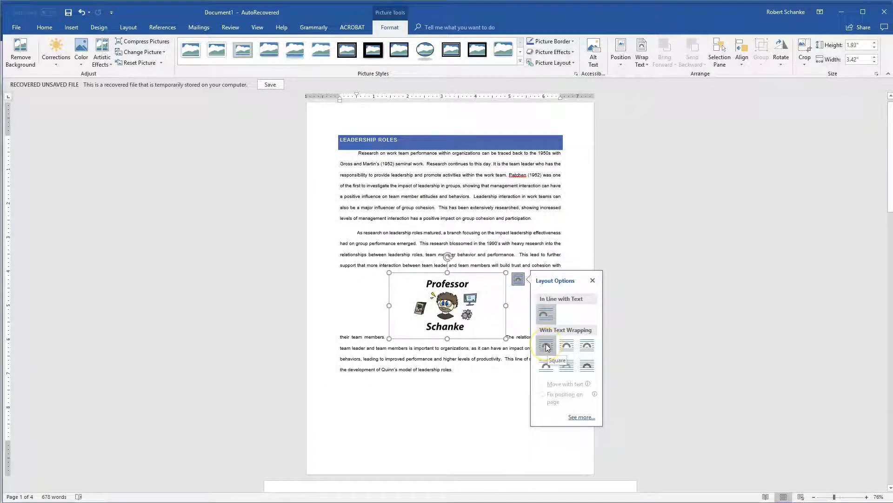
click(547, 345)
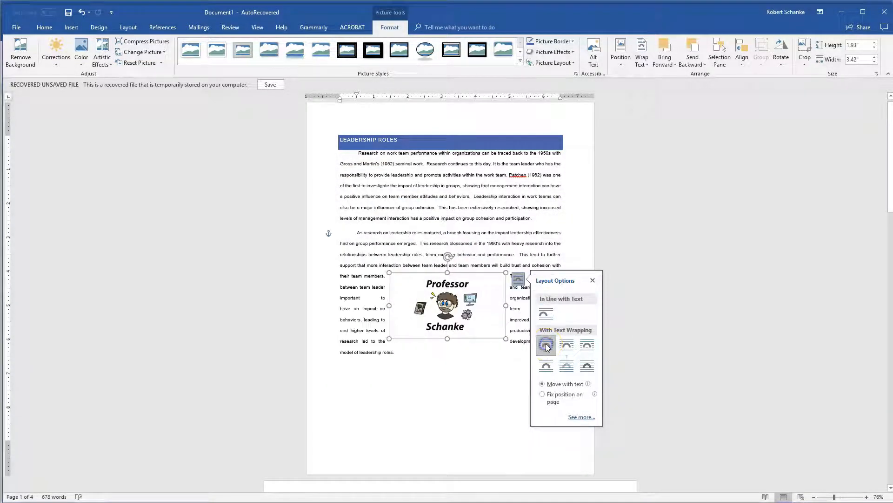
click(479, 381)
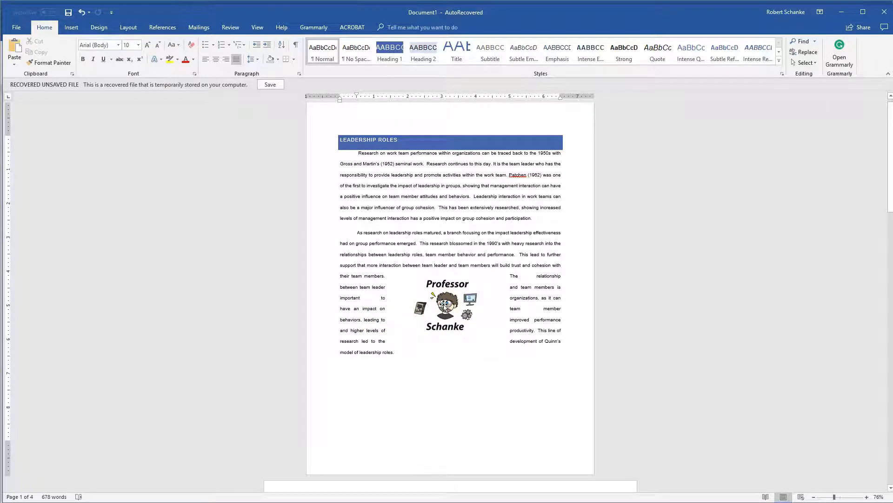
drag(444, 305, 444, 278)
click(481, 273)
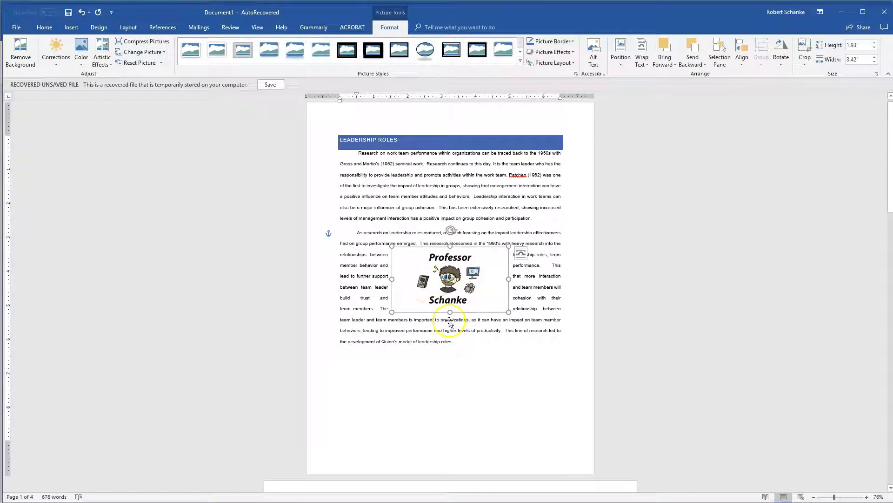
- Apply Top and Bottom text wrapping to the picture and move it slightly lower in the second paragraph
click(520, 255)
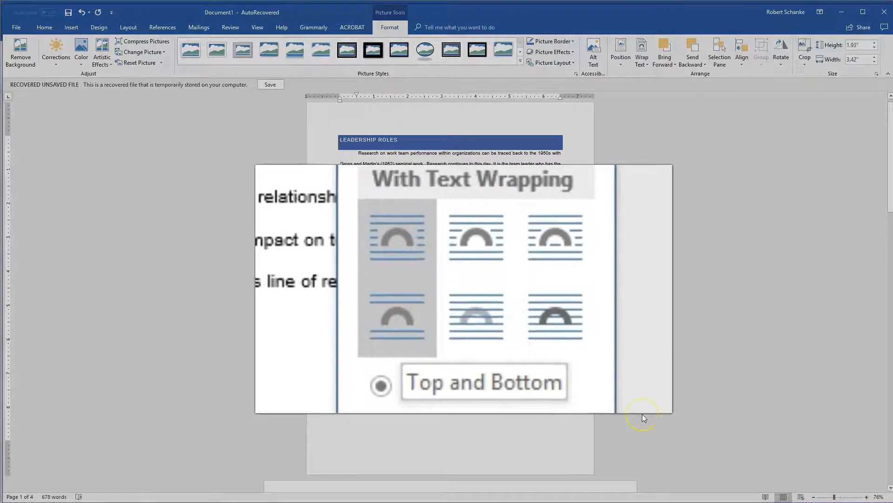
click(386, 322)
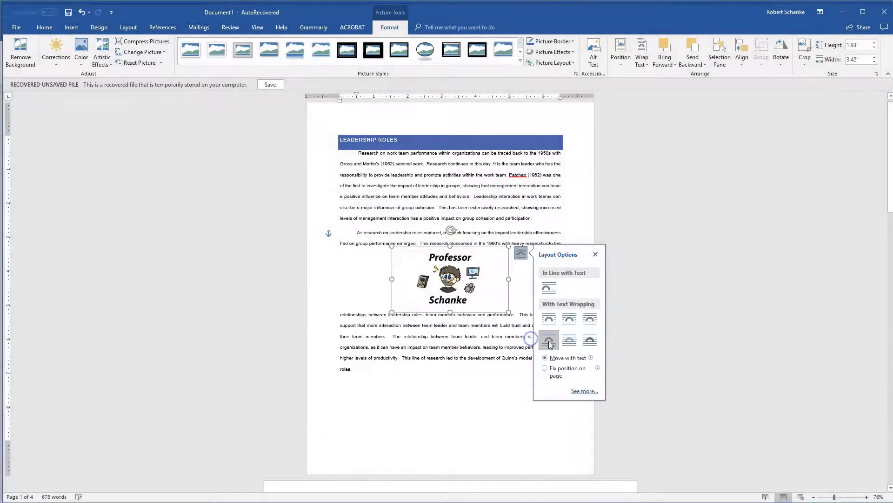
click(444, 384)
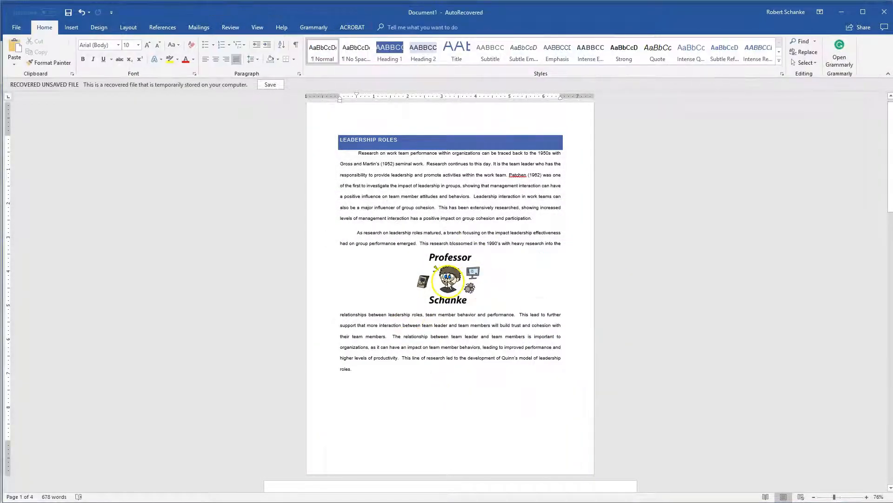
mouse_move(448, 283)
mouse_down()
mouse_move(446, 333)
mouse_move(442, 263)
mouse_move(441, 332)
mouse_move(451, 319)
mouse_move(448, 299)
mouse_up()
- Try the Behind Text and In Front of Text layouts on the picture, repositioning it over the second paragraph each time
click(519, 274)
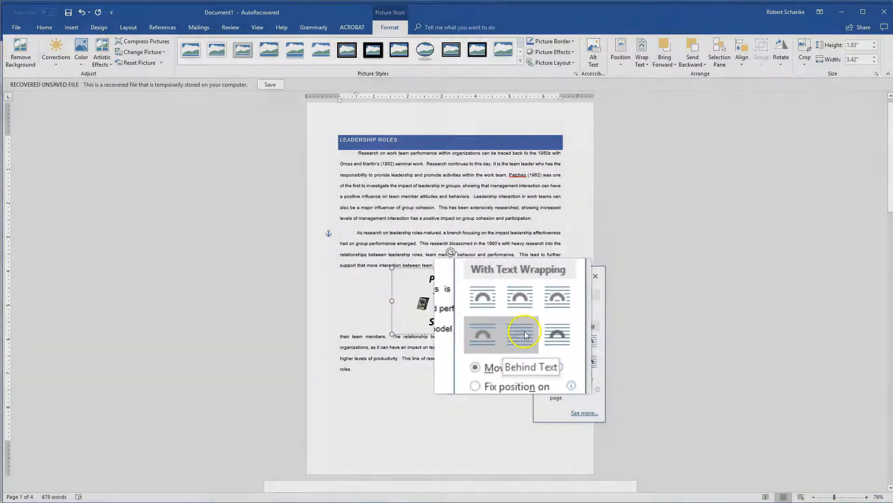
click(568, 365)
drag(463, 323, 473, 284)
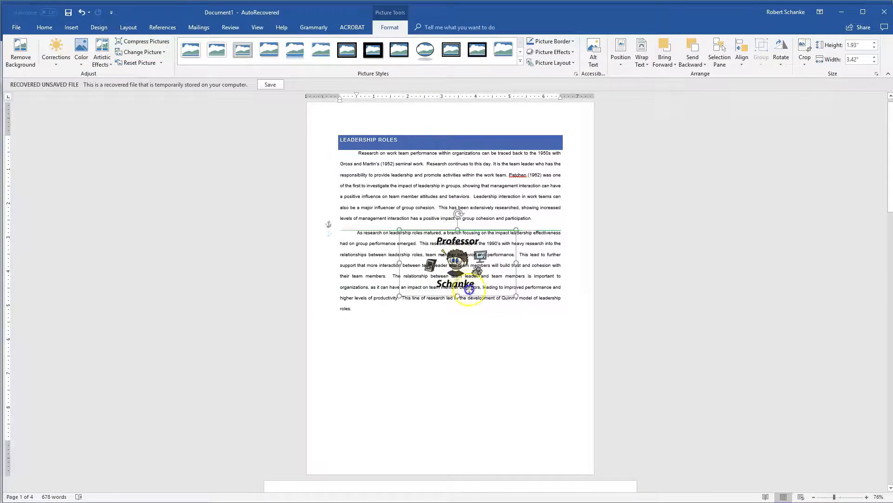
click(528, 236)
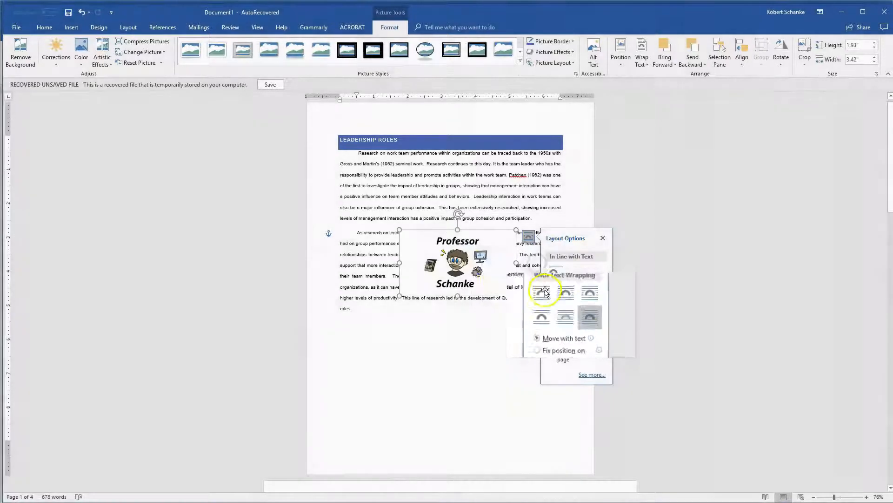
drag(473, 264, 463, 320)
- Apply Square text wrapping to the picture and move it to the right margin of the second paragraph
click(525, 292)
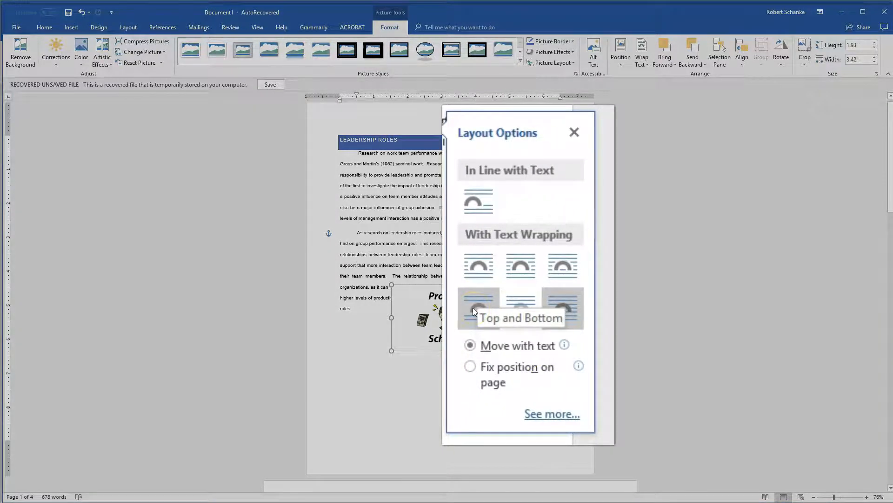
click(548, 357)
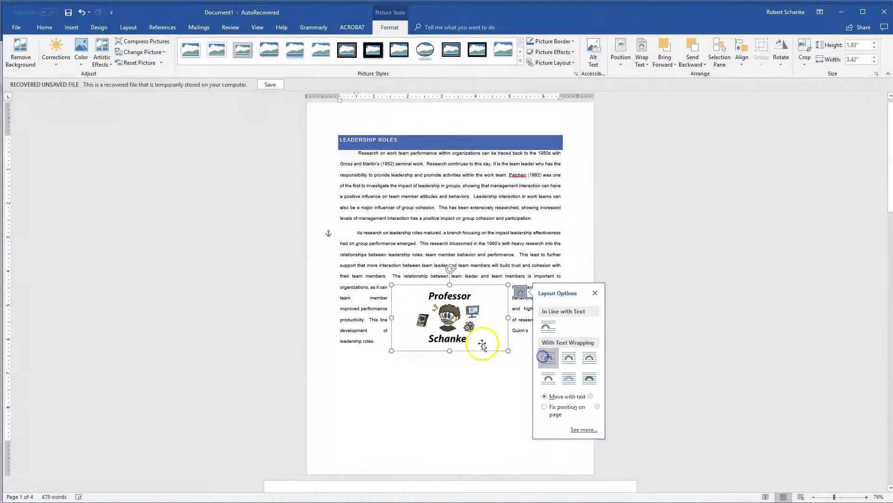
drag(458, 314, 503, 282)
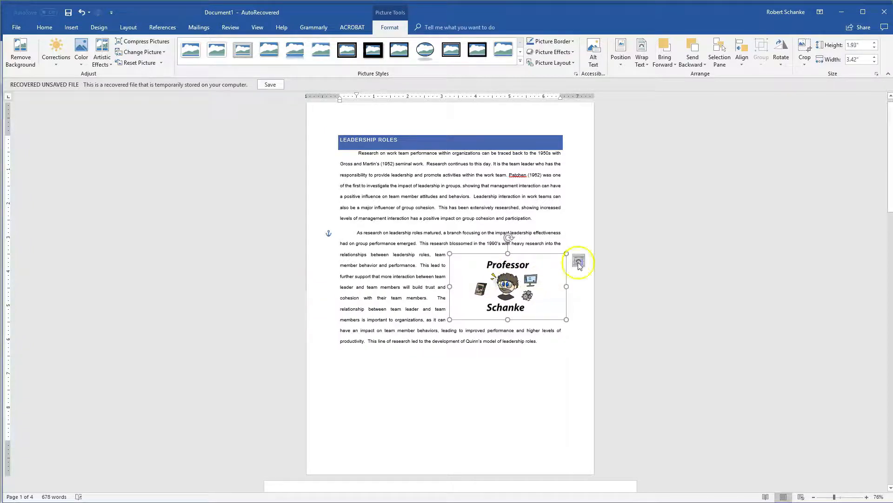
- Apply Top and Bottom text wrapping to the picture and centre it horizontally below the second paragraph's second line
click(578, 260)
click(606, 347)
drag(493, 317, 434, 326)
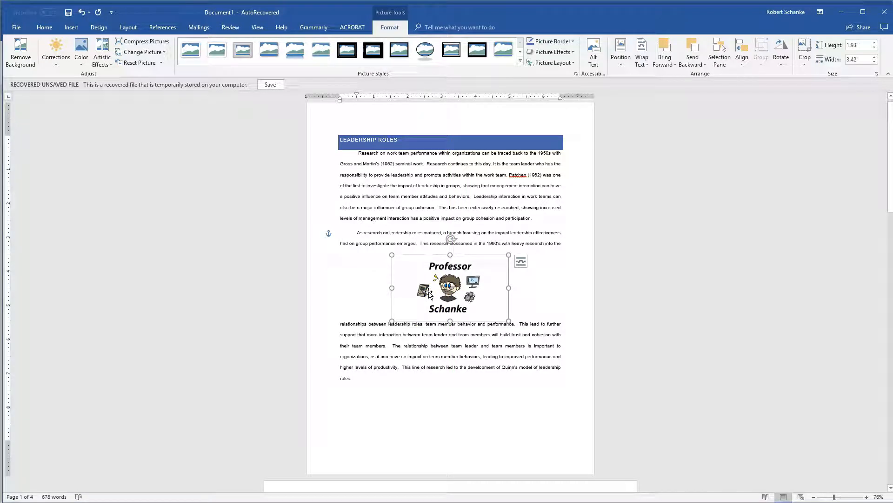
- Check the picture's Move with text option and insert several blank paragraphs after the first body paragraph
click(522, 261)
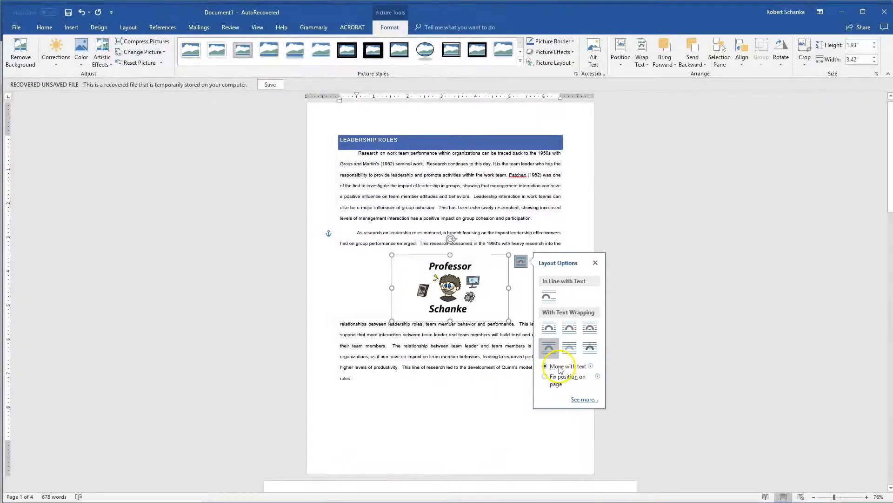
click(497, 387)
click(548, 218)
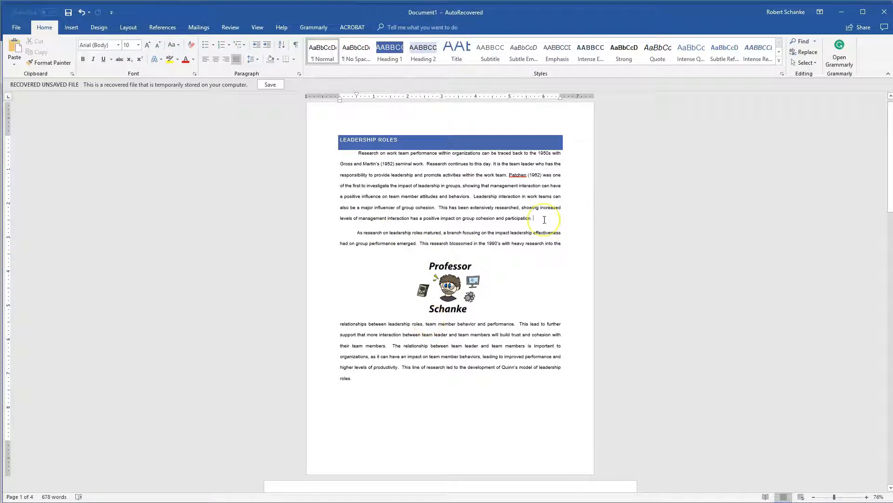
key(Return)
key(Return)
key(Return)
key(Return)
key(Return)
key(Return)
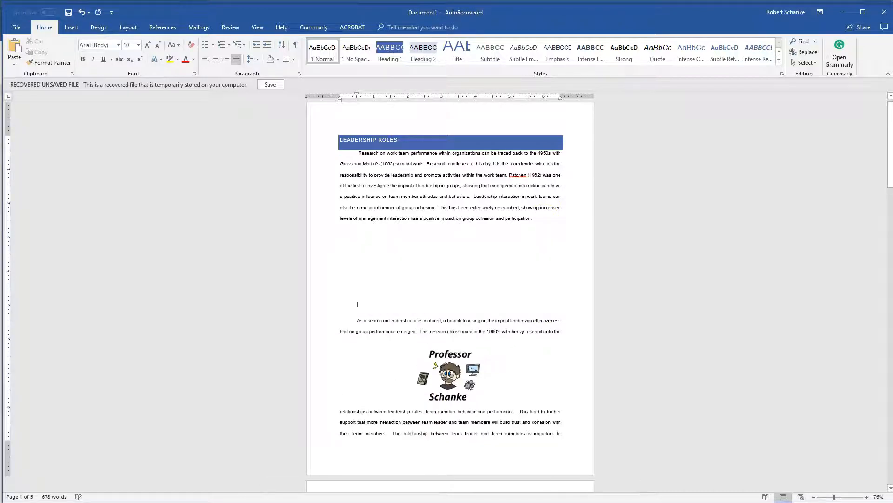
- Remove all the blank paragraphs between the first and second body paragraphs
key(BackSpace)
key(BackSpace)
key(BackSpace)
key(BackSpace)
key(BackSpace)
key(BackSpace)
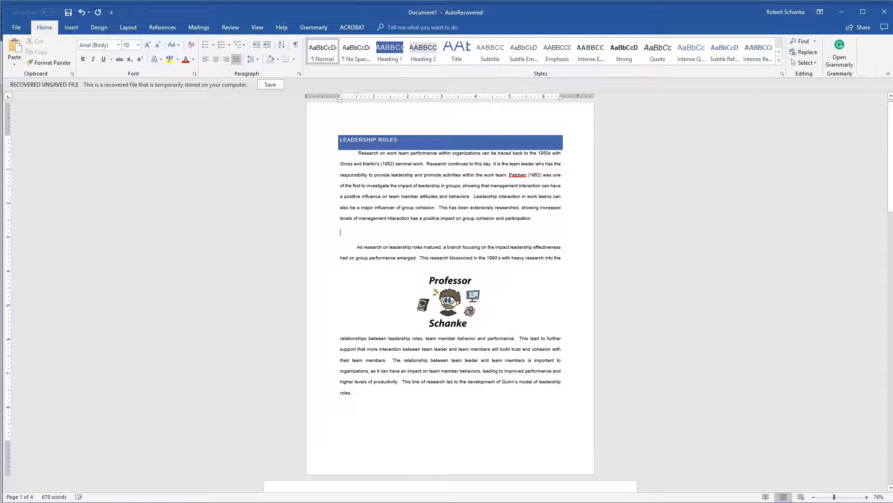
key(Delete)
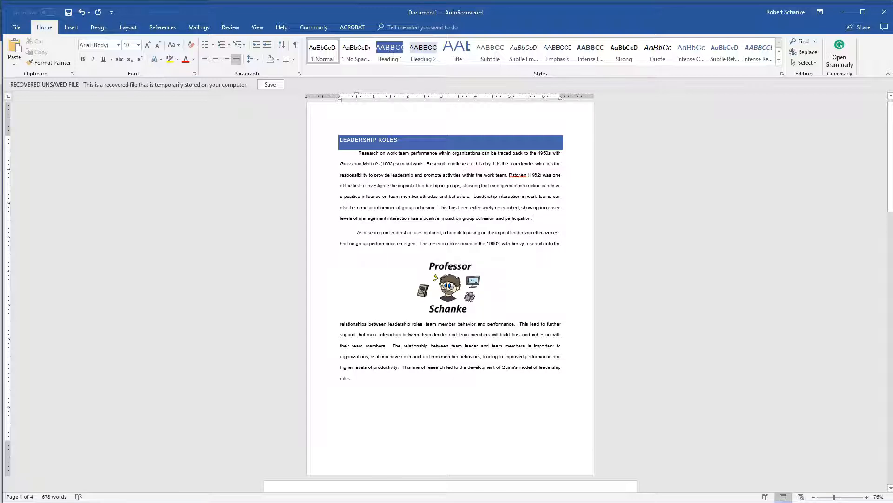
- Set the picture's layout option to Fix position on page
click(448, 285)
click(511, 265)
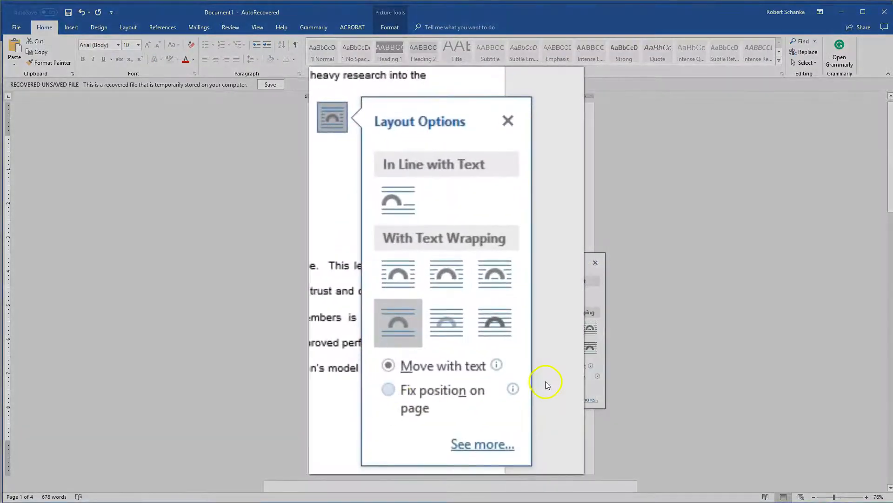
click(400, 387)
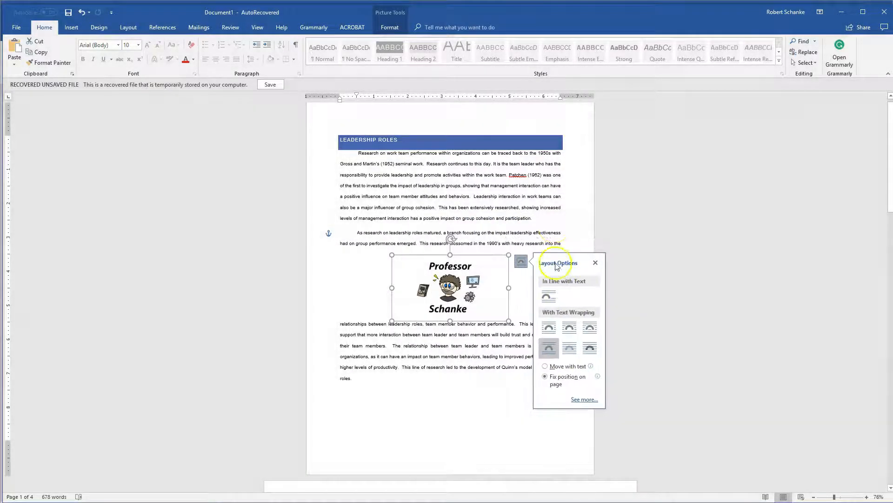
- Test the picture's fixed position by inserting several blank paragraphs after the first body paragraph and removing them again
click(553, 217)
key(Return)
key(Return)
key(Return)
key(Return)
key(Return)
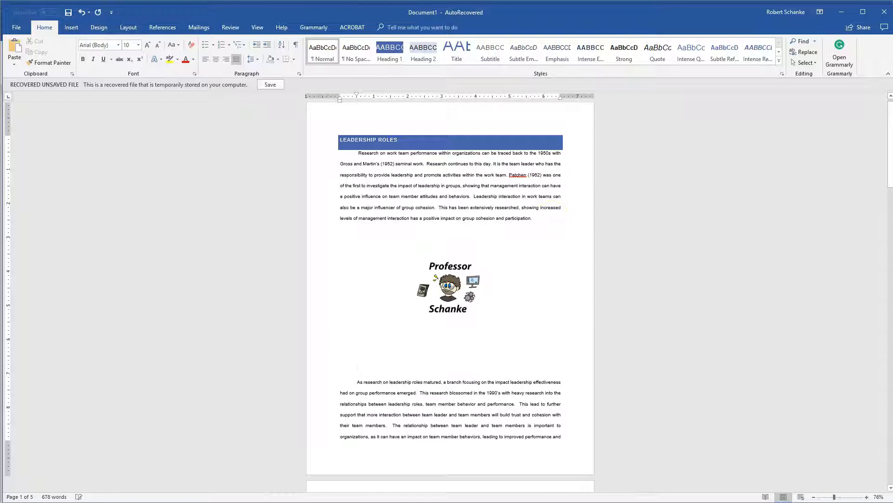
key(BackSpace)
key(BackSpace)
key(BackSpace)
key(BackSpace)
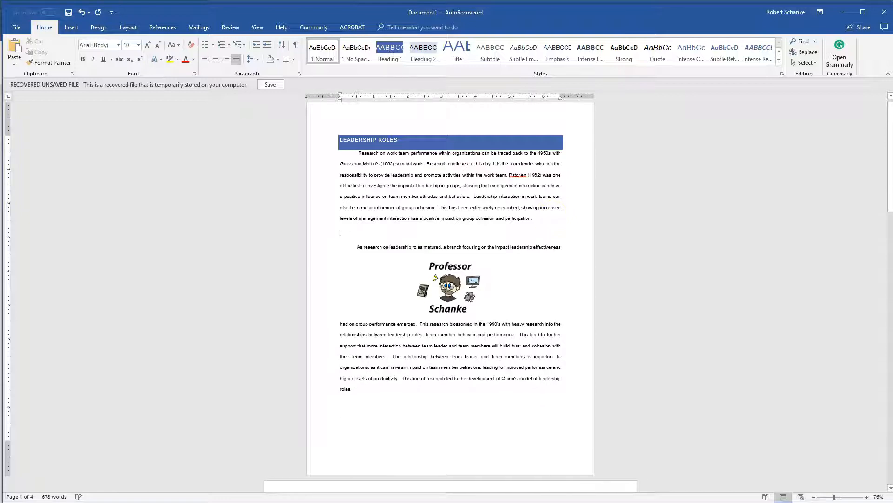
key(Delete)
- Apply the Metal Rounded Rectangle picture style and resize the picture slightly to 1.94" high by 3.45" wide
click(454, 292)
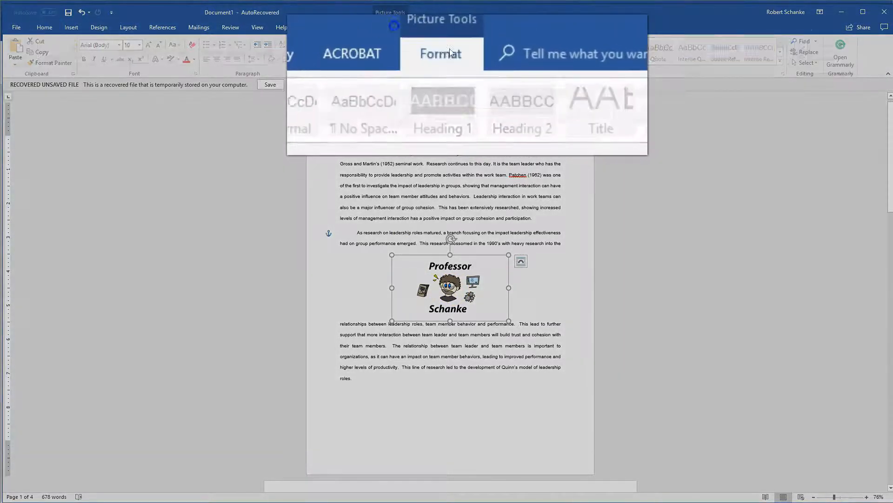
click(393, 27)
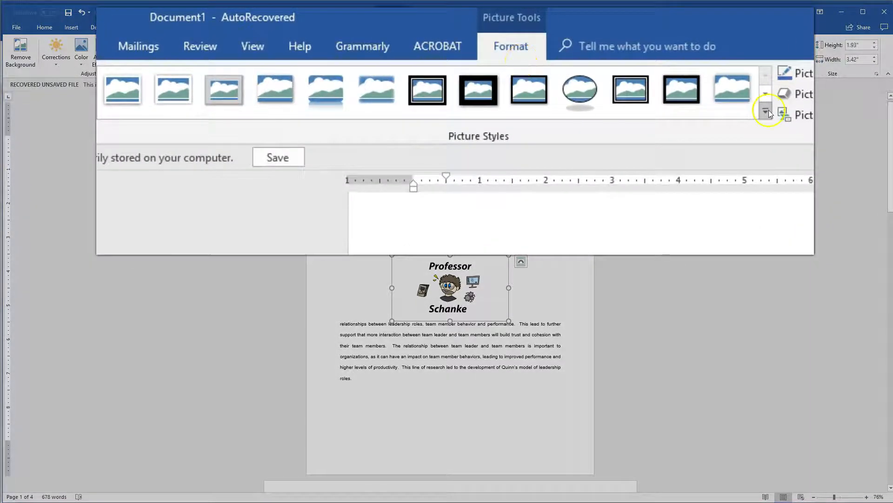
click(519, 61)
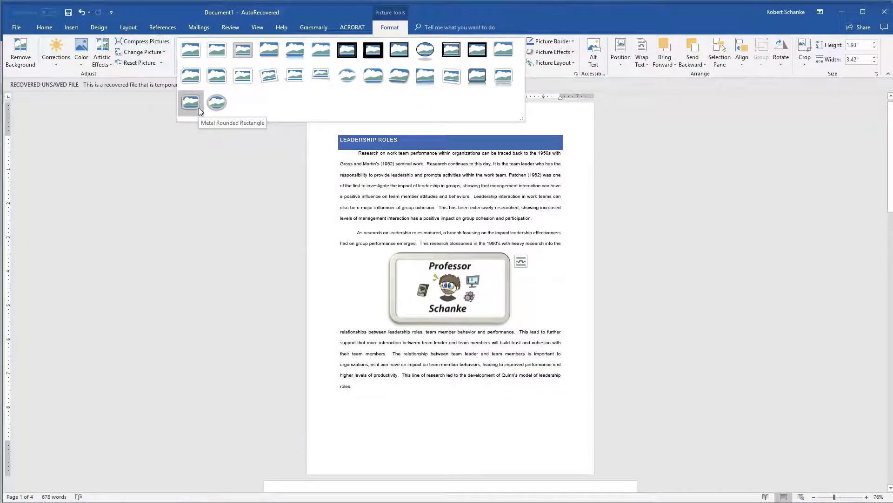
click(191, 103)
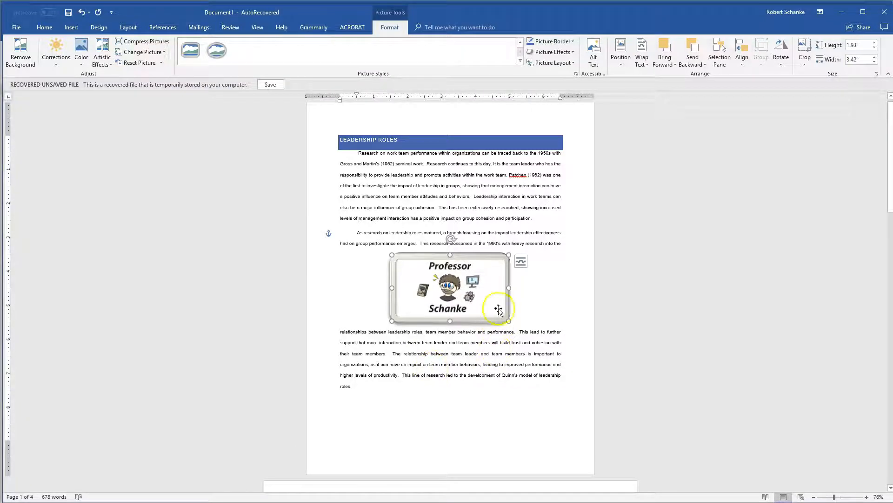
mouse_move(509, 254)
mouse_down()
mouse_move(576, 222)
mouse_move(499, 255)
mouse_up()
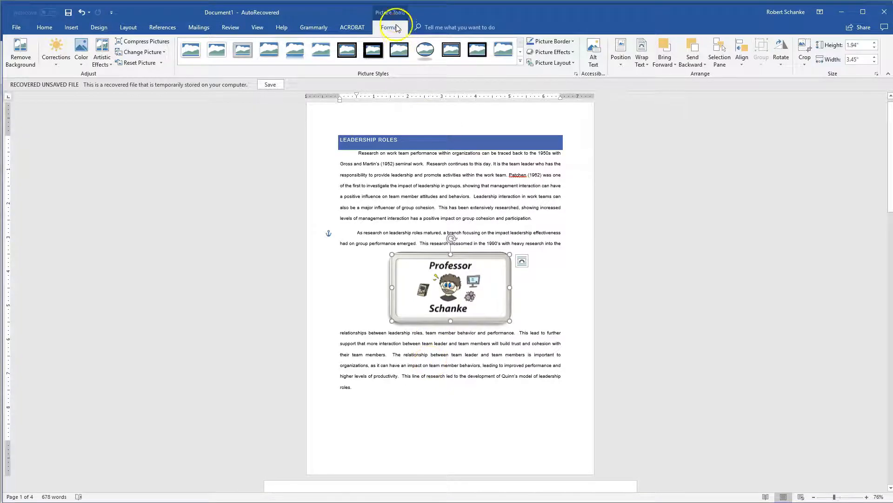
click(474, 222)
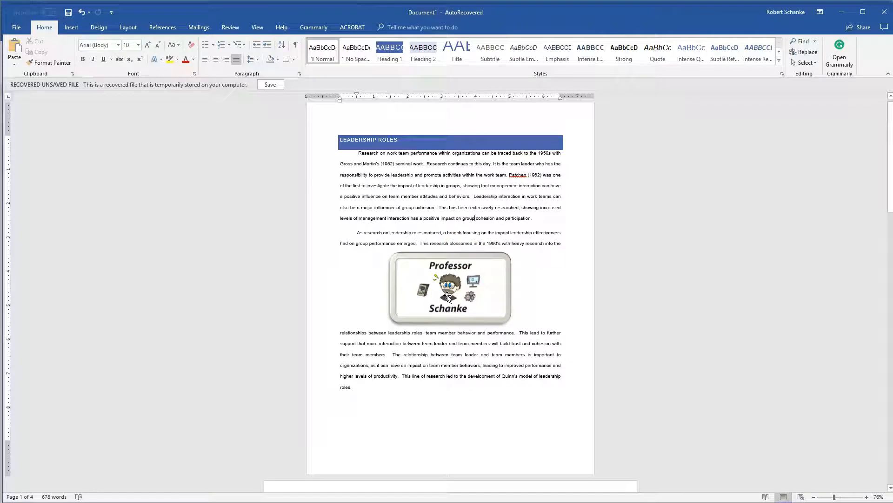
- Compress only this picture at Print (220 ppi) resolution, deleting its cropped areas
click(448, 298)
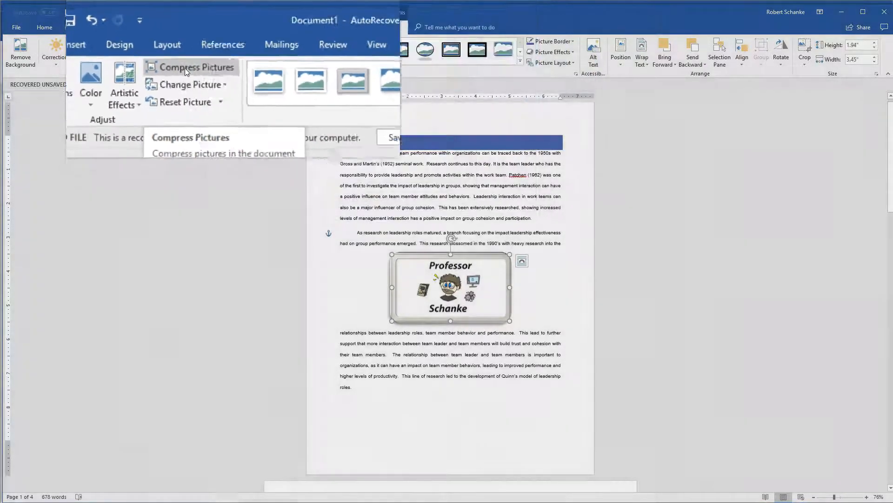
click(139, 41)
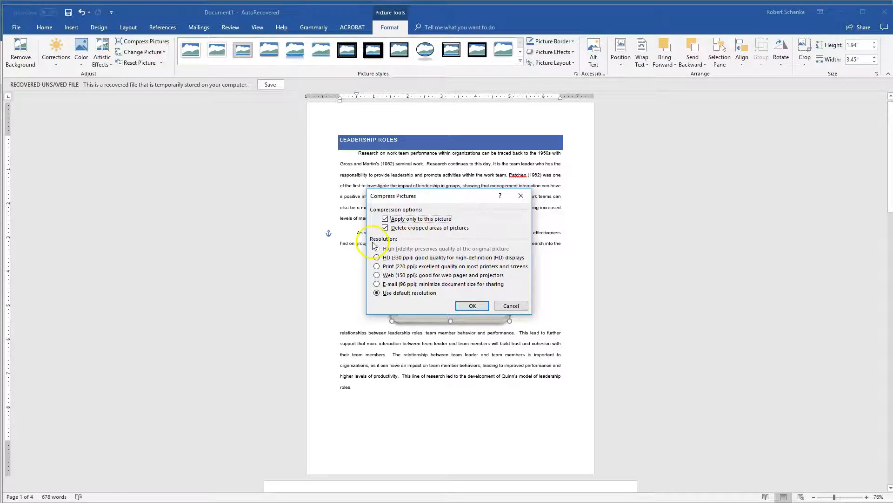
click(377, 267)
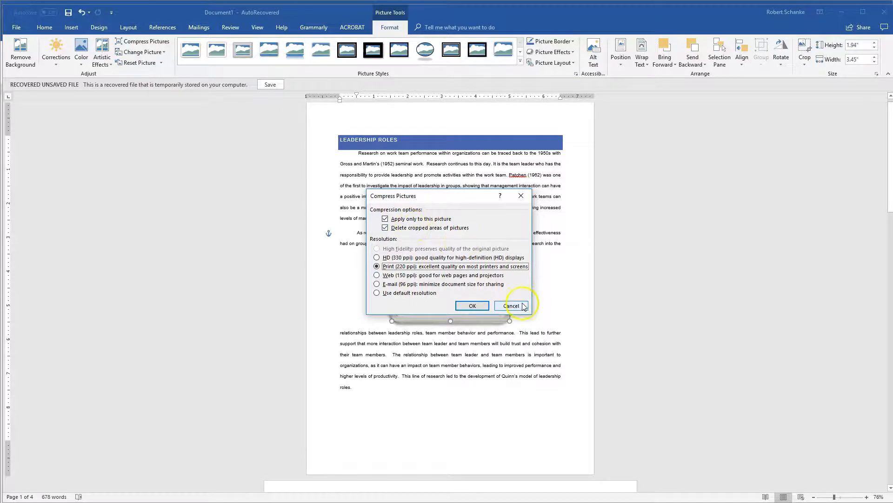
click(473, 306)
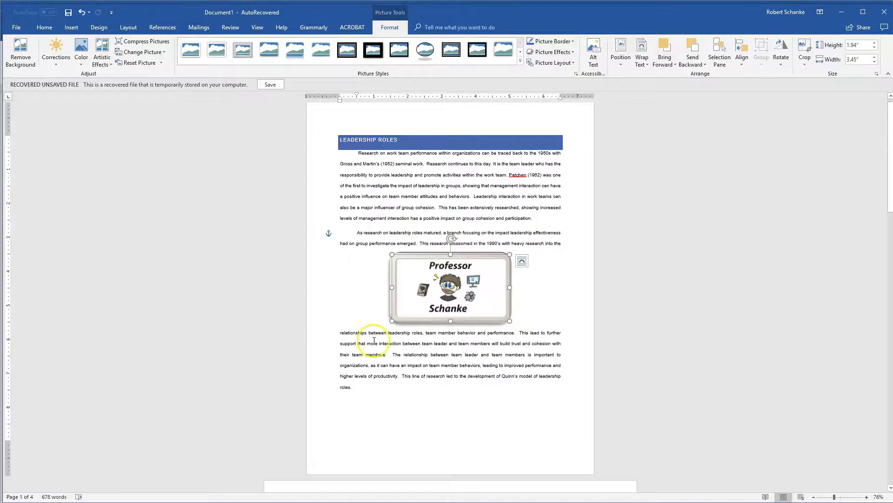
click(402, 359)
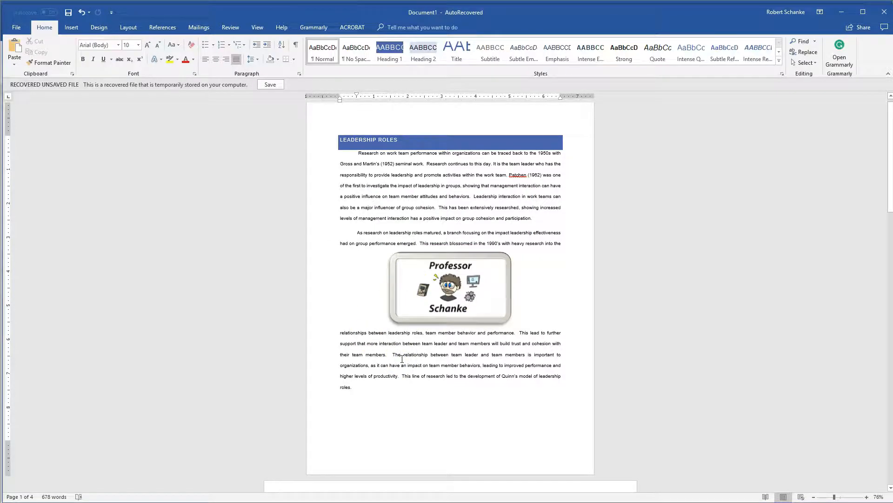
click(453, 314)
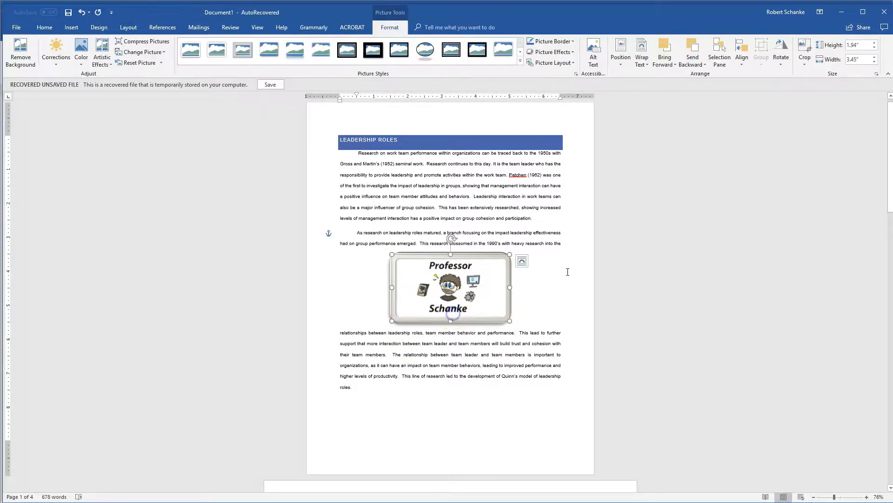